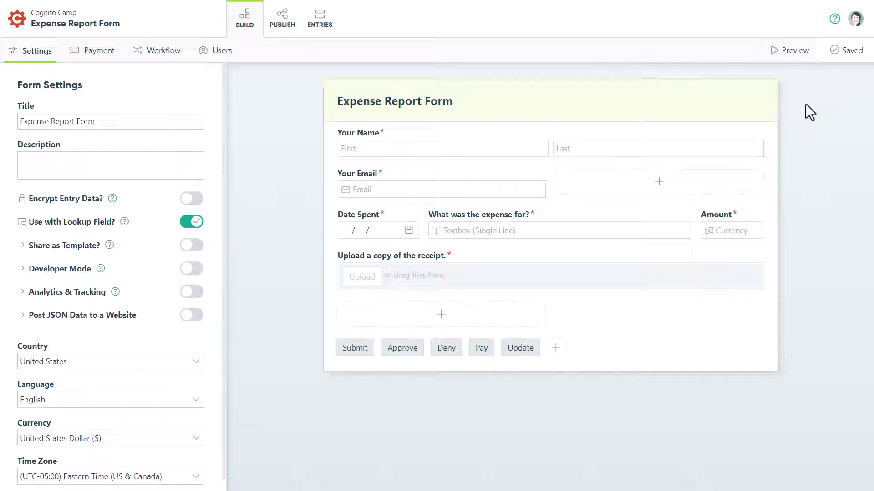
# Show the Expense Report Form's workflow with its Employee, Manager and Accounting roles and five actions.
pyautogui.click(173, 65)
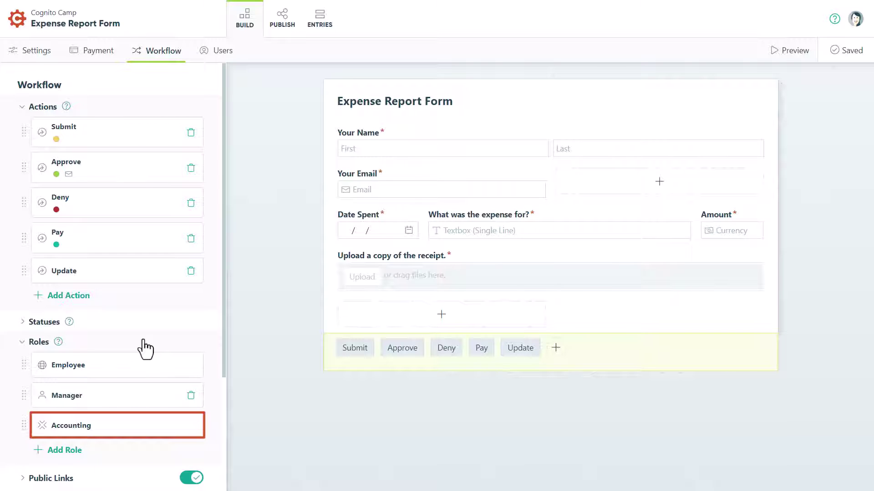
# Collapse the Roles list and enable Workflow Link Sharing on the Expense Report Form.
pyautogui.click(145, 349)
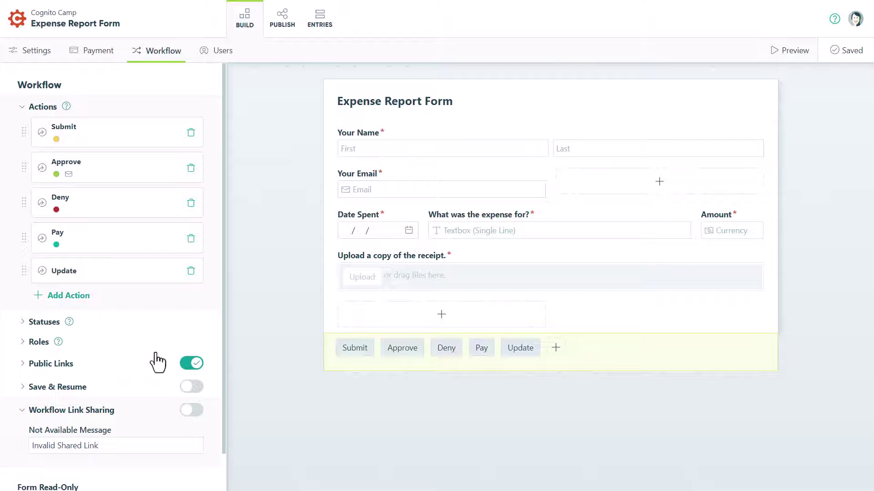
pyautogui.click(201, 411)
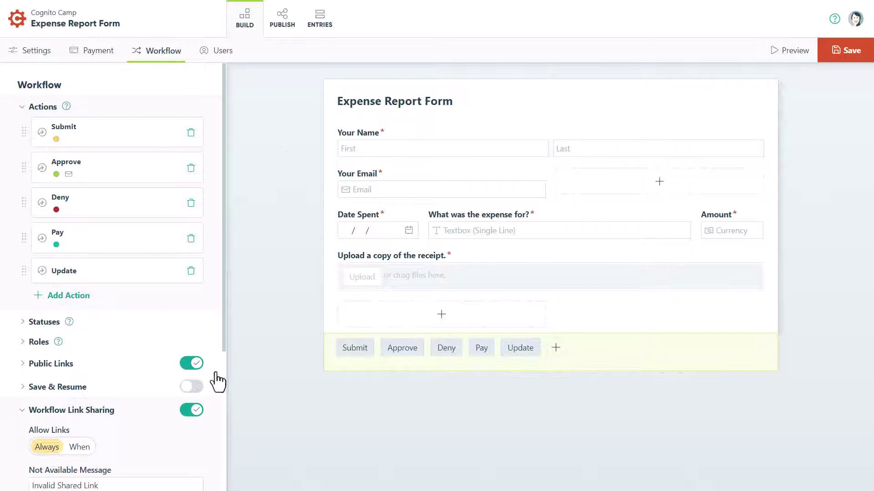
pyautogui.moveTo(222, 339); pyautogui.dragTo(223, 455)
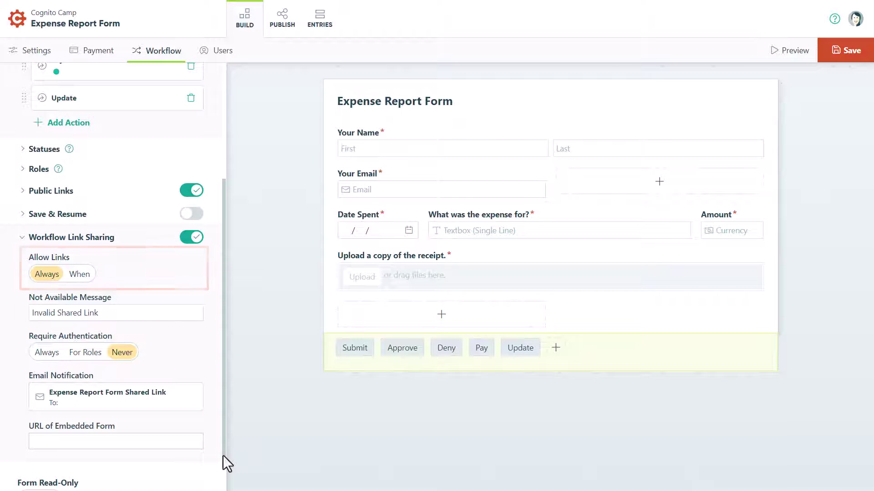
# Allow workflow links only when Entry.Status is not Completed, and save the condition.
pyautogui.click(75, 275)
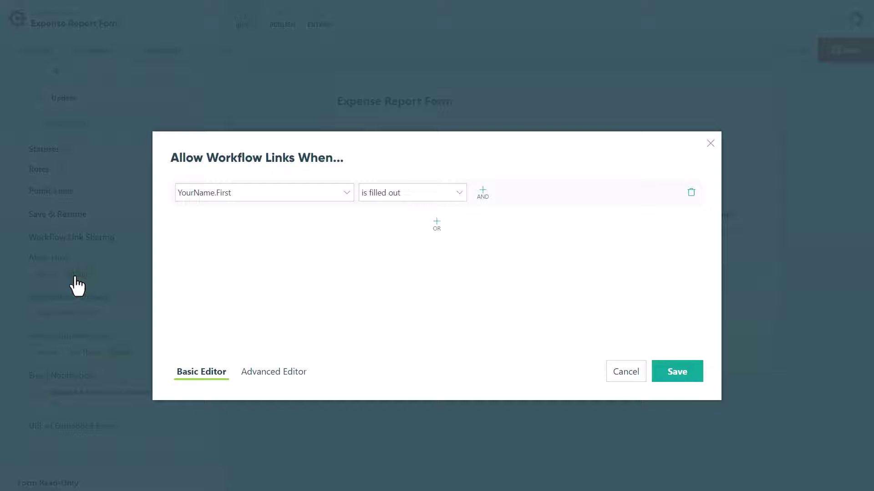
pyautogui.click(212, 193)
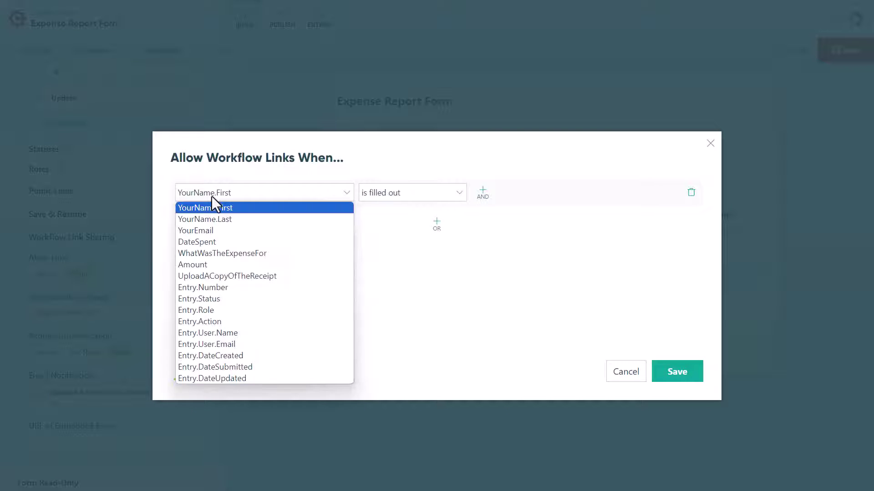
pyautogui.click(217, 297)
pyautogui.click(376, 195)
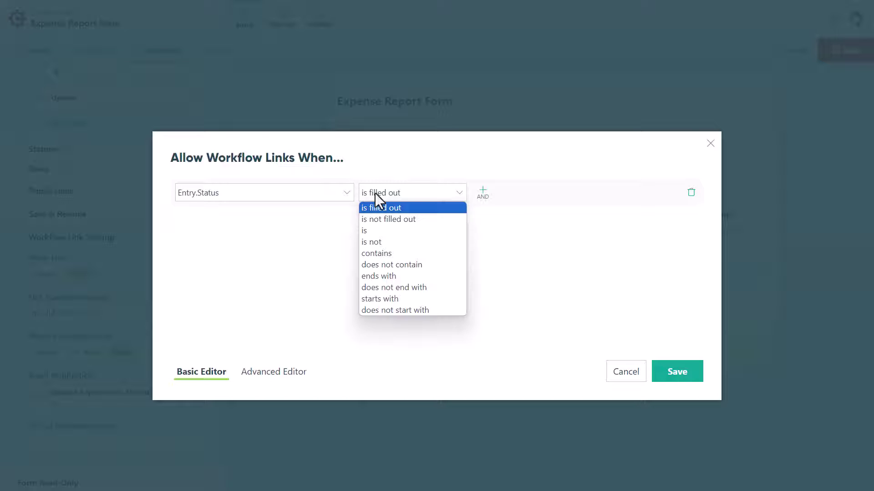
pyautogui.click(372, 242)
pyautogui.click(476, 193)
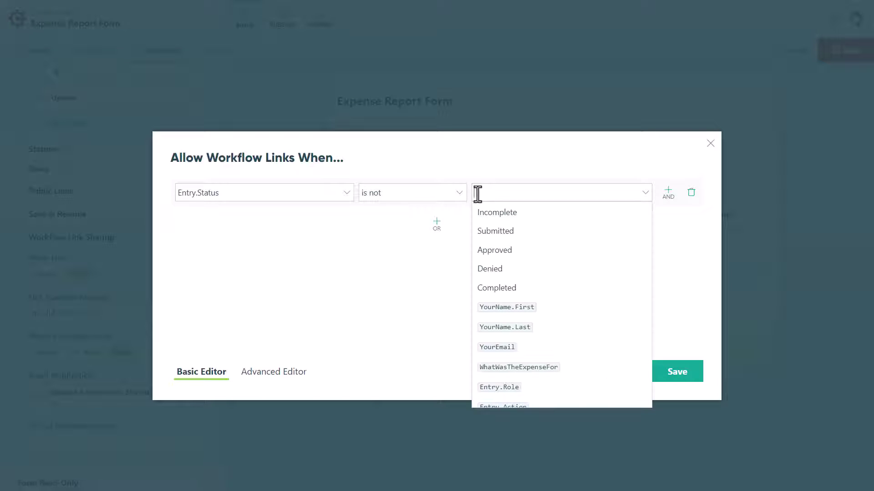
pyautogui.click(506, 299)
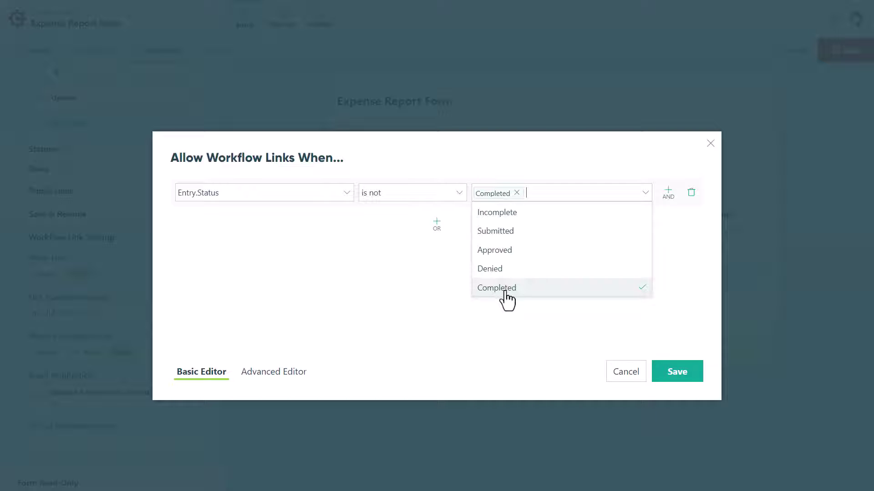
pyautogui.click(665, 371)
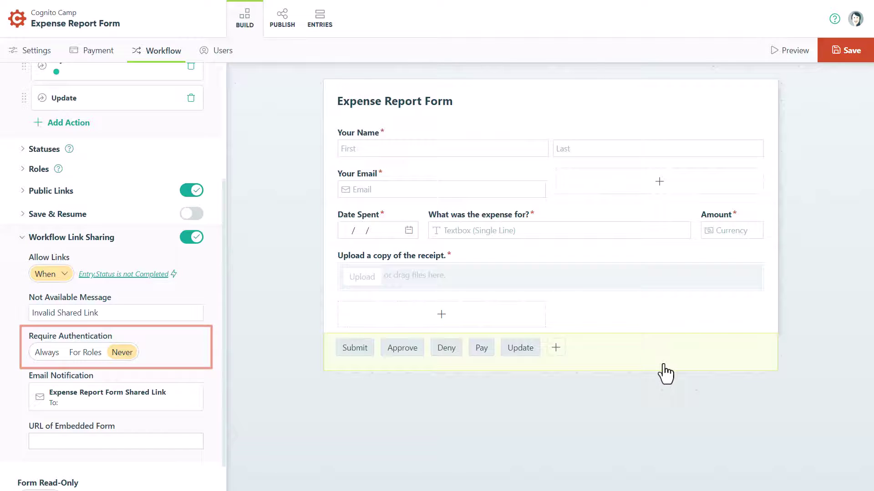
# Show the link sharing email notification, subject 'Expense Report Form Shared Link'.
pyautogui.click(190, 408)
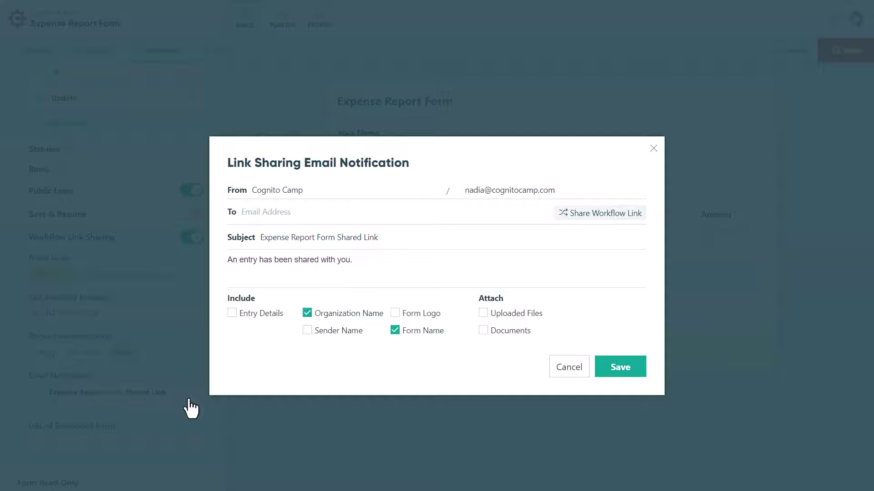
# Close the link sharing email editor to return to the Workflow Link Sharing settings.
pyautogui.click(189, 397)
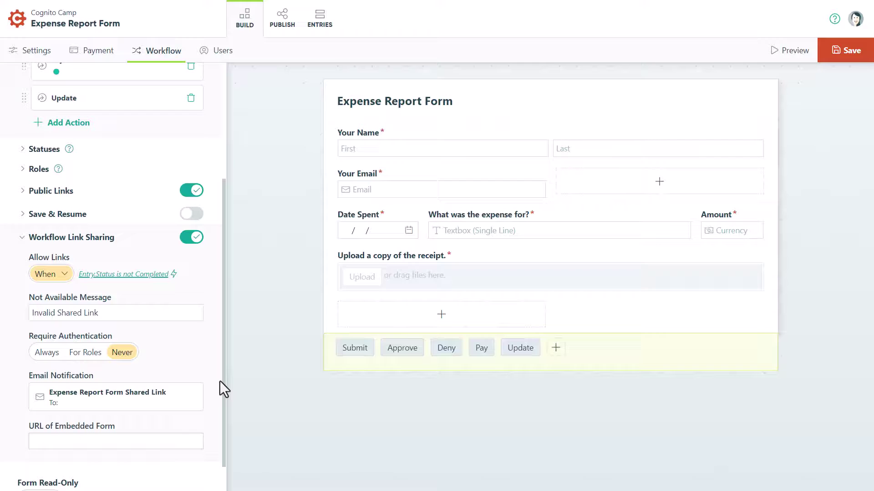
# Add a new email to the Submit action.
pyautogui.moveTo(223, 378); pyautogui.dragTo(212, 262)
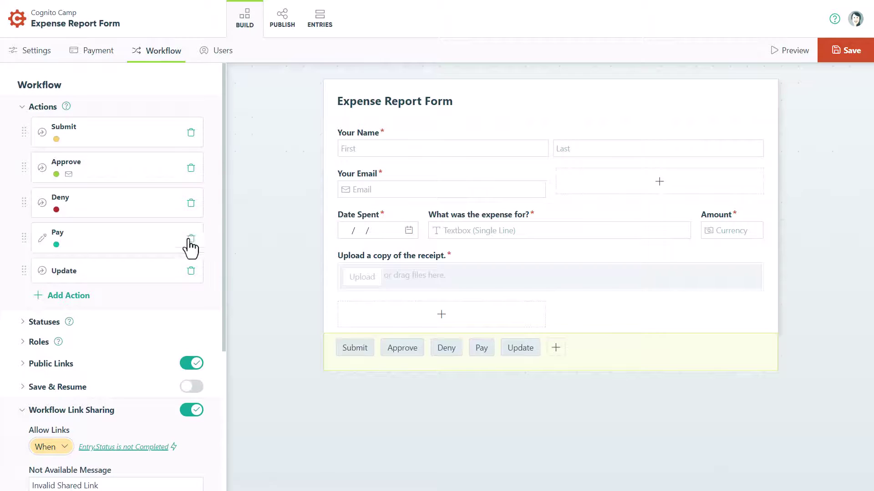
pyautogui.click(102, 142)
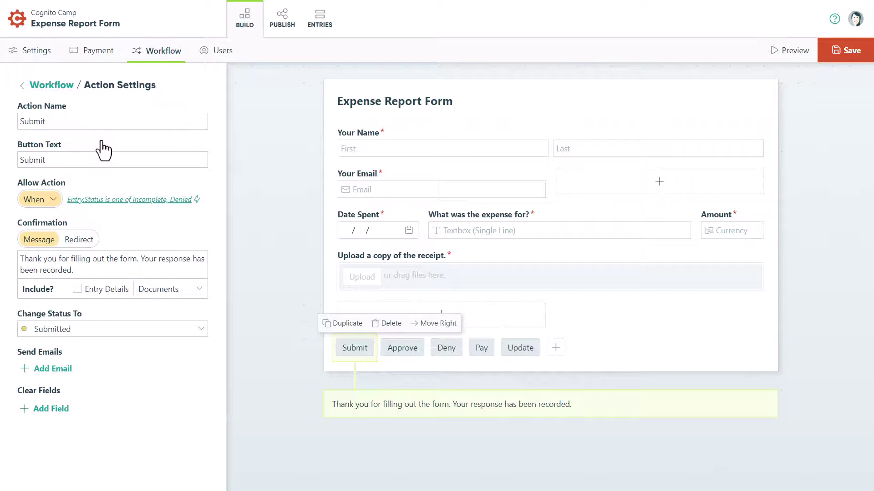
pyautogui.click(55, 369)
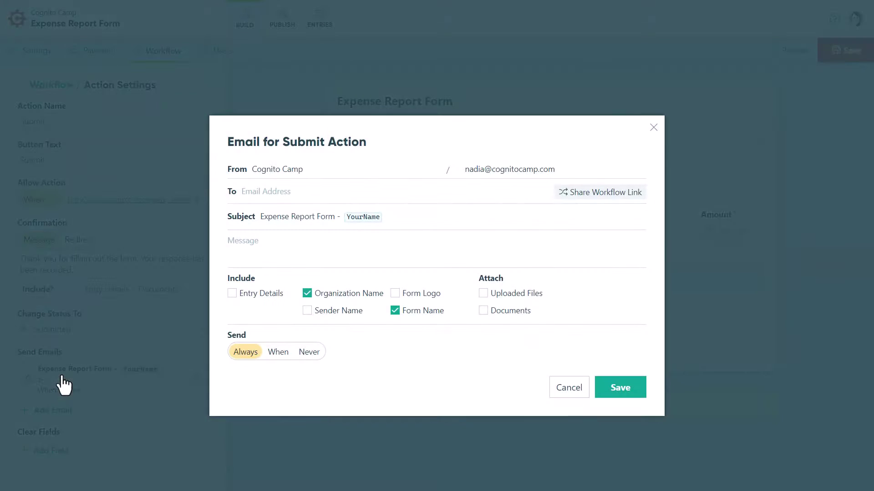
# Address the email to the manager's e-mail from YourEmail, share the Manager workflow link, and save.
pyautogui.click(259, 195)
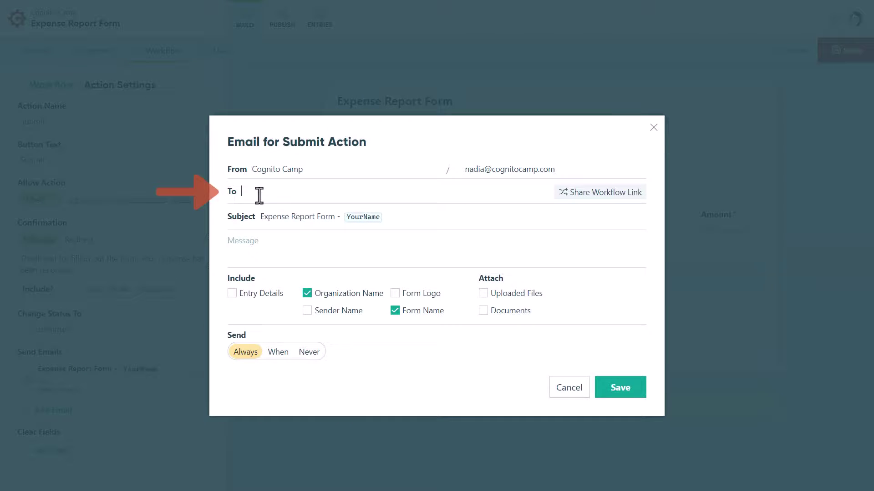
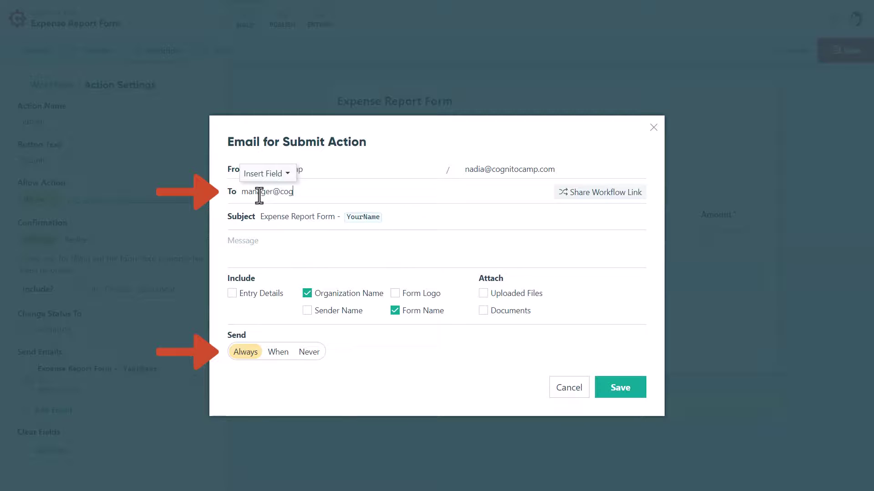
pyautogui.click(559, 170)
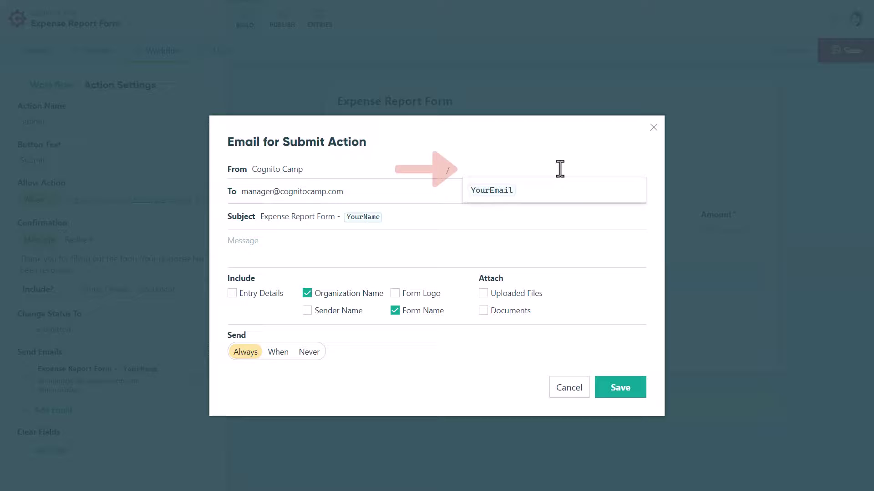
pyautogui.click(556, 195)
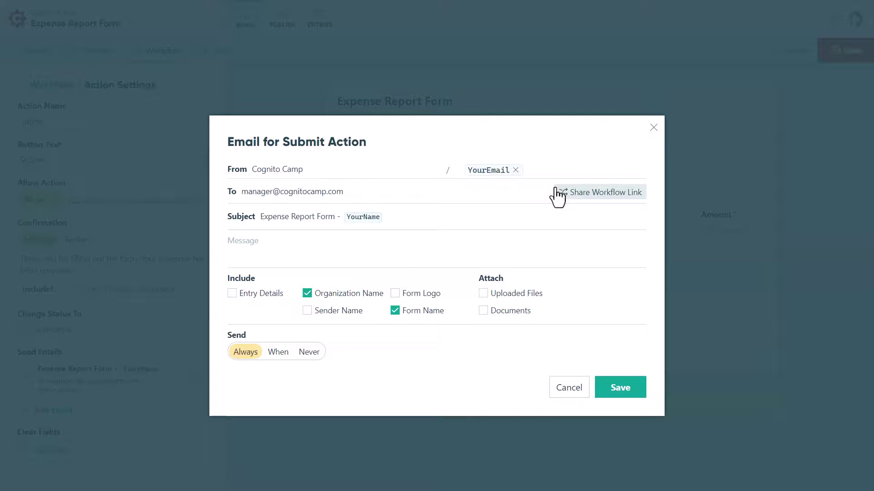
pyautogui.click(575, 195)
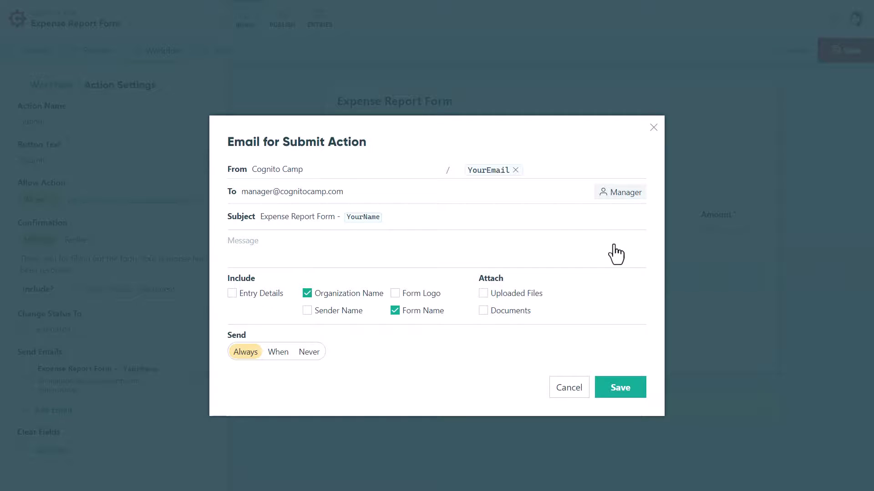
pyautogui.click(626, 388)
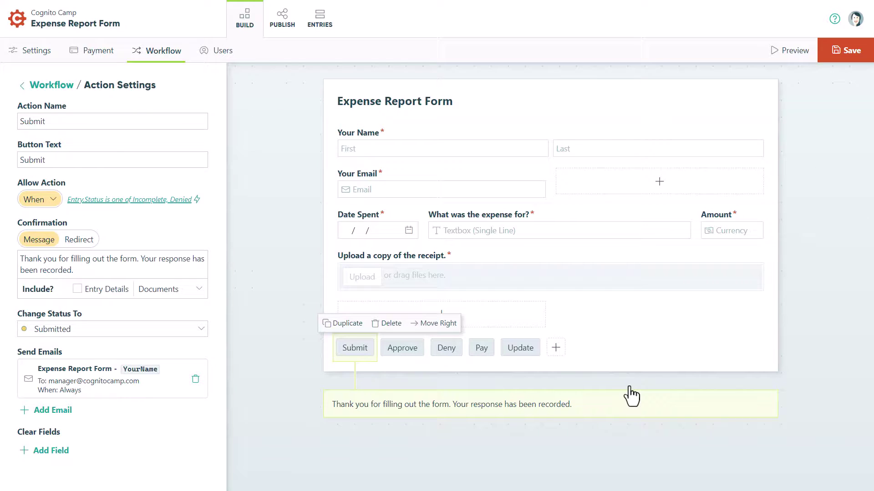
# Add a new email to the Deny action.
pyautogui.click(52, 87)
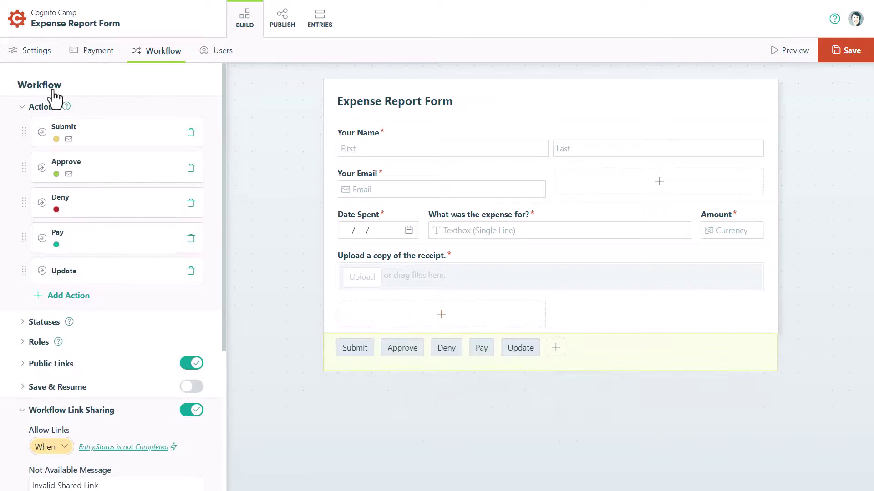
pyautogui.click(117, 200)
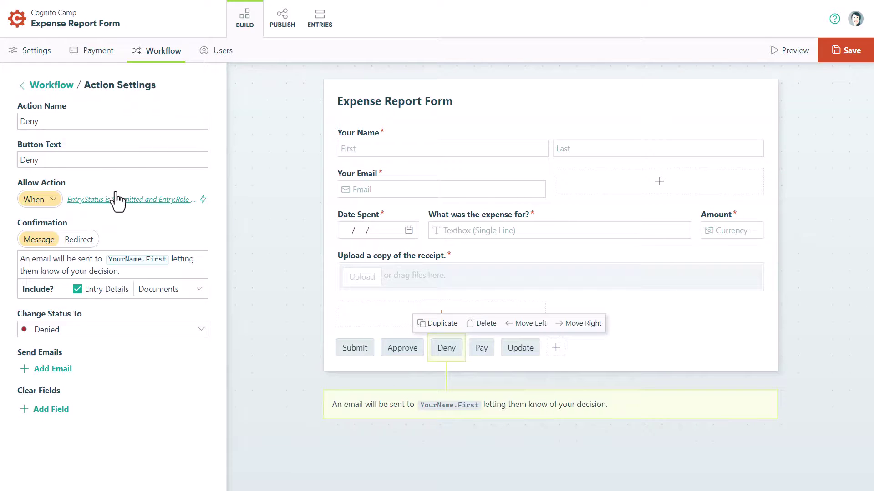
pyautogui.click(58, 372)
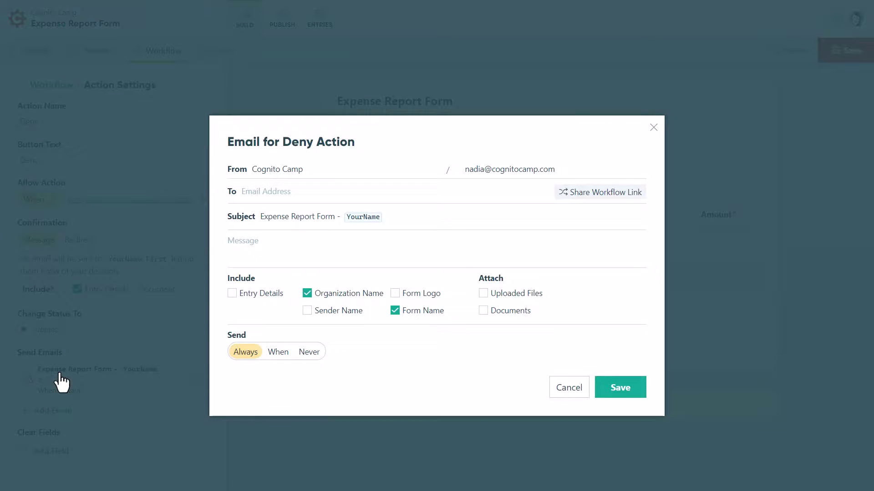
# Send it to YourEmail with subject 'Your request was denied' and the Employee link, then save the form.
pyautogui.click(256, 197)
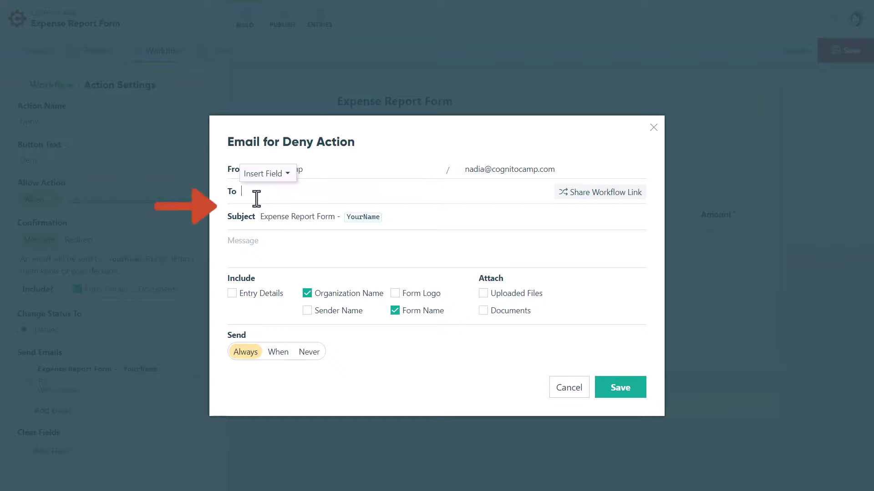
pyautogui.click(287, 173)
pyautogui.click(266, 199)
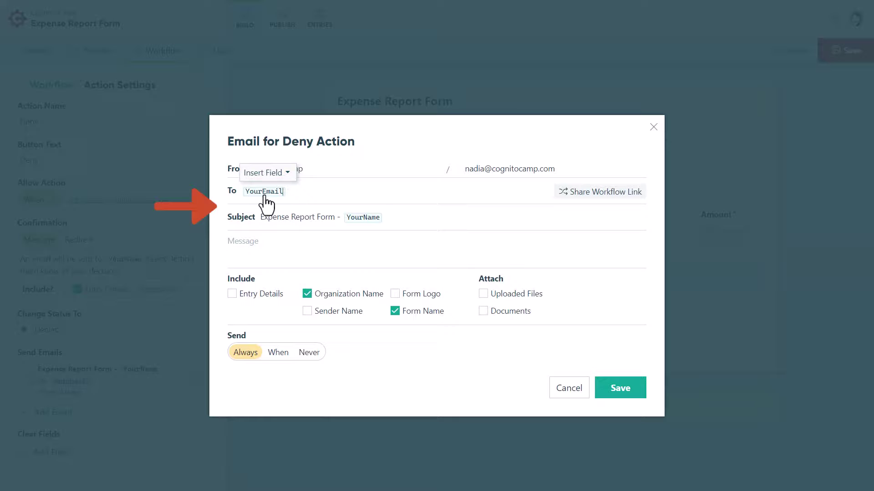
pyautogui.moveTo(398, 224); pyautogui.dragTo(259, 223)
pyautogui.write('Your req')
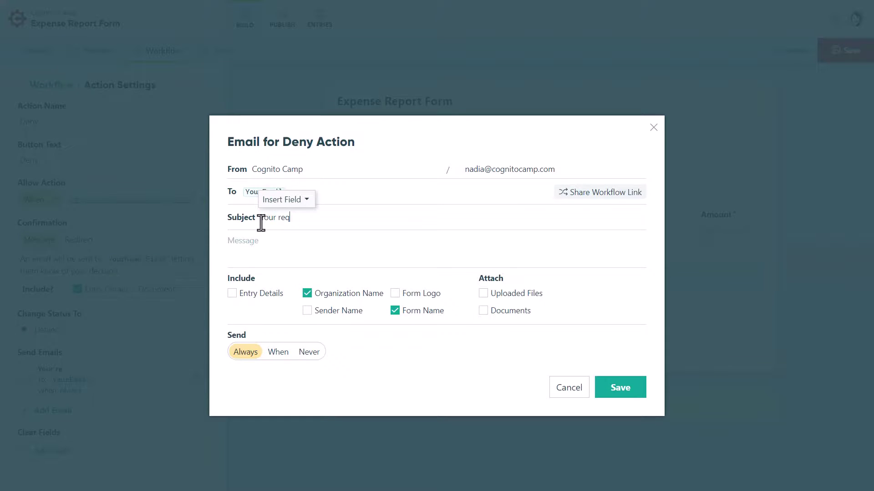
pyautogui.write('uest was denied')
pyautogui.click(576, 193)
pyautogui.click(608, 231)
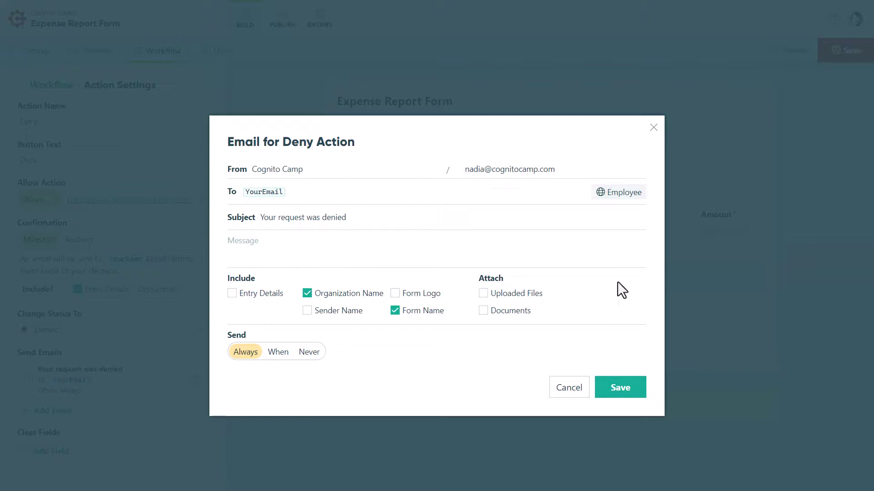
pyautogui.click(627, 388)
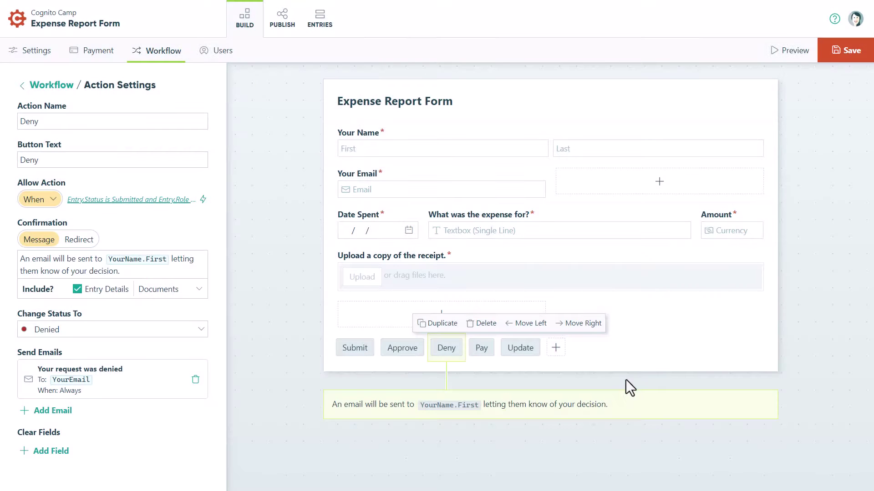
pyautogui.click(830, 57)
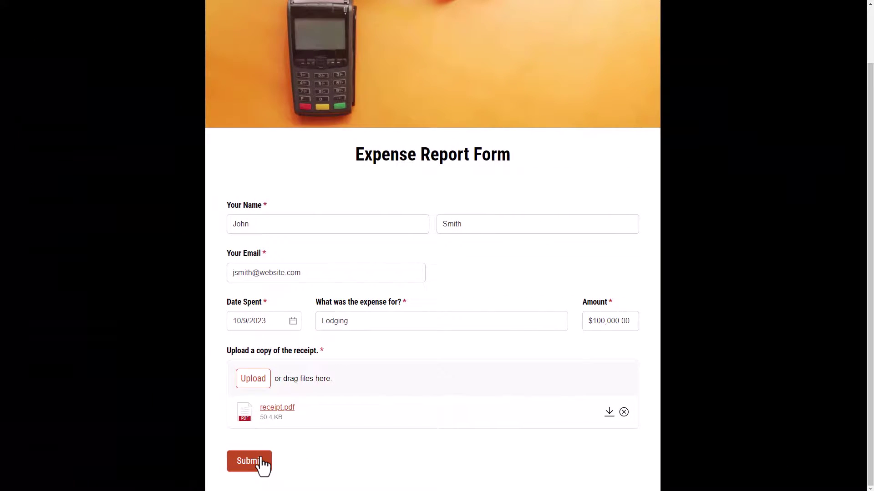
# Submit the test Lodging expense report, then deny it from the manager's emailed link.
pyautogui.click(256, 461)
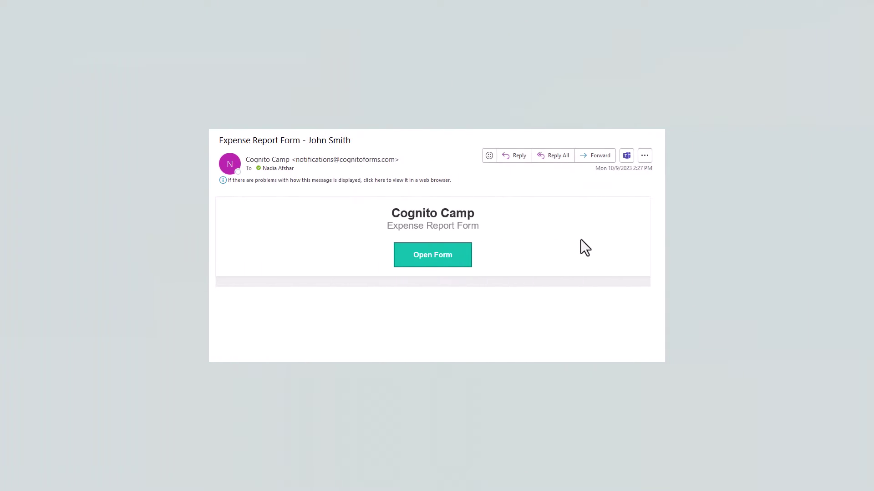
pyautogui.click(438, 254)
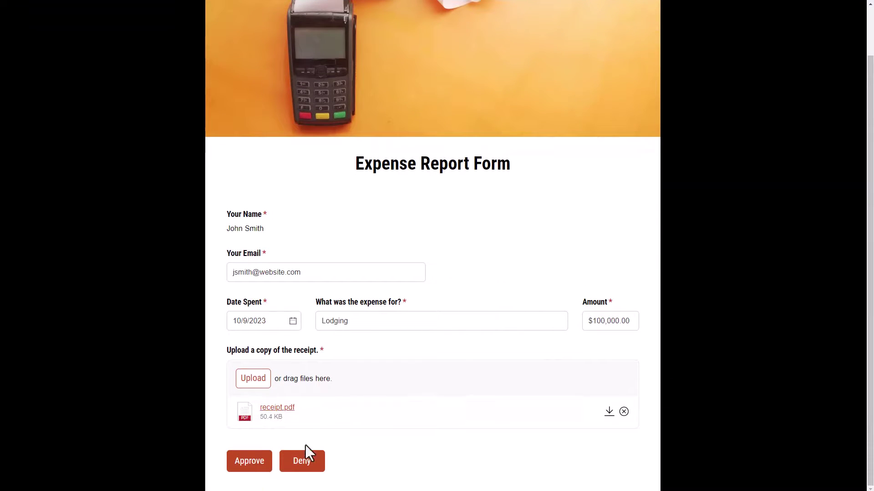
pyautogui.click(293, 461)
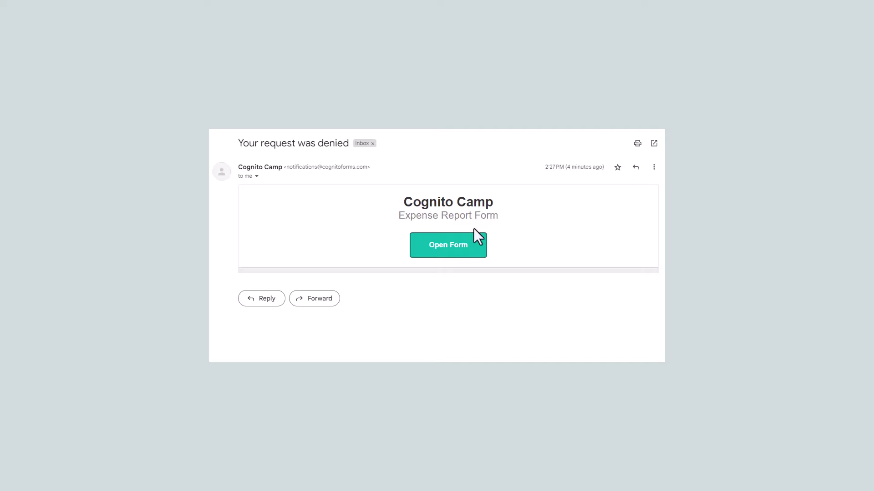
# Reopen the report from the denial email and change the Amount from $100,000.00 to $1,000.00.
pyautogui.click(449, 246)
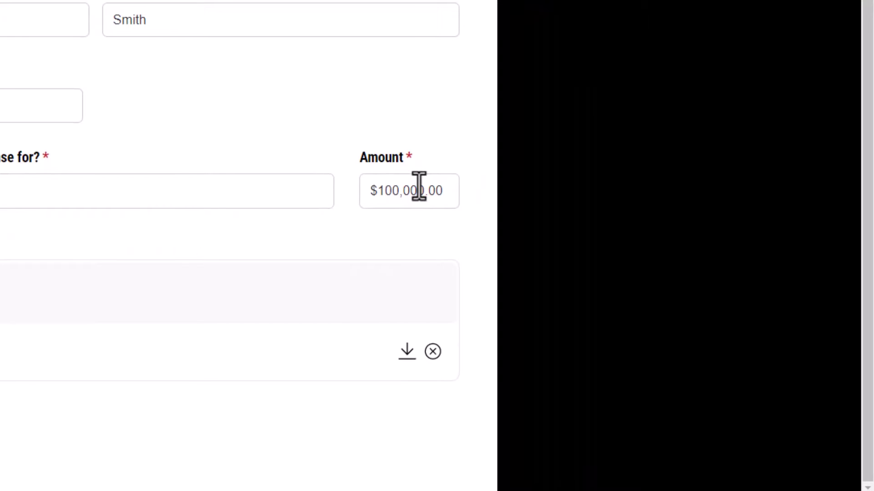
pyautogui.click(422, 191)
pyautogui.press('BackSpace')
pyautogui.press('BackSpace')
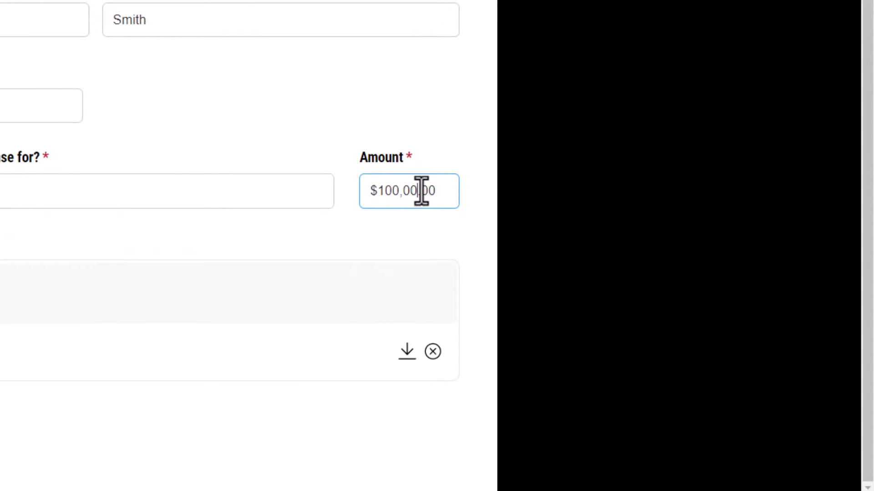
pyautogui.click(420, 128)
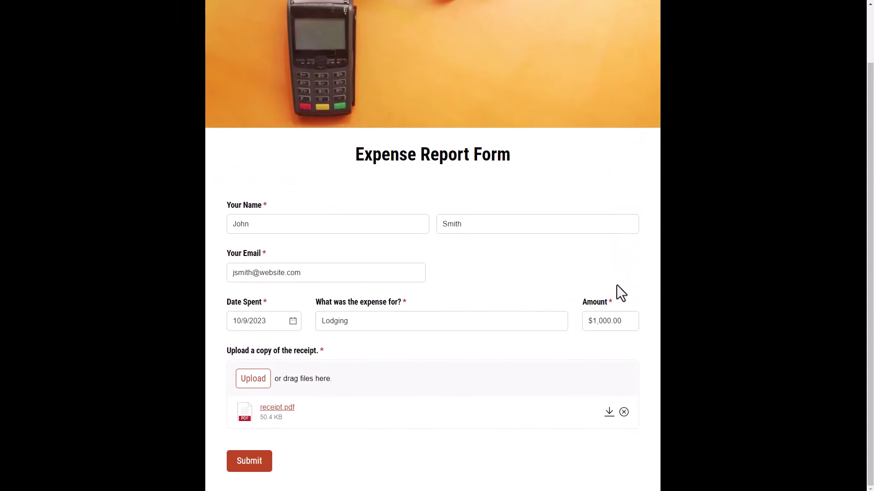